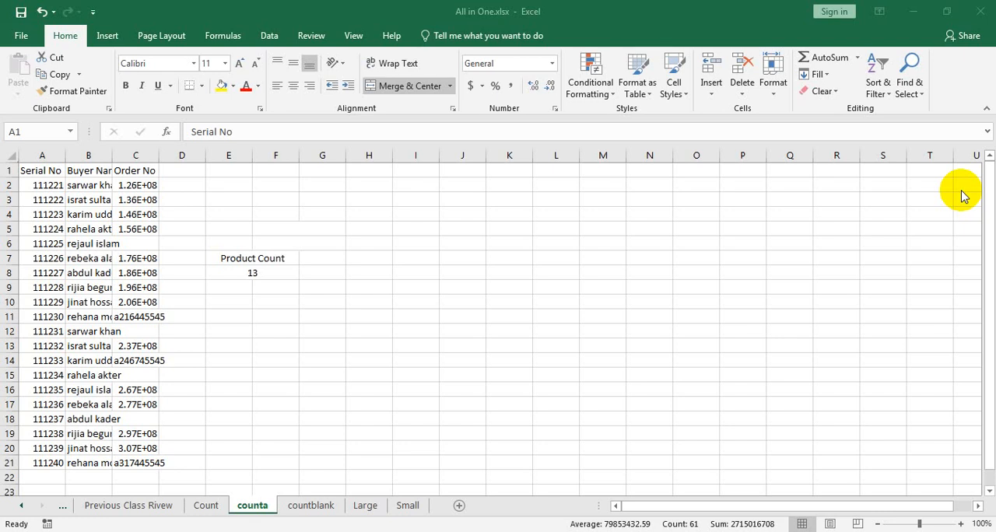
- Widen the Serial No column A, and slightly widen the Buyer Name column B
{"action": "scroll", "coordinate": [136, 268], "scroll_direction": "up", "scroll_amount": 1, "text": "ctrl"}
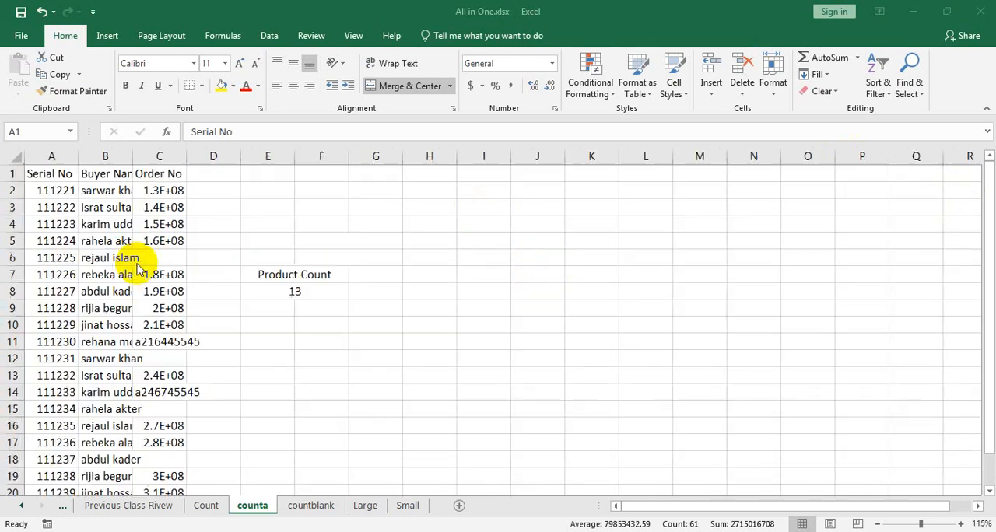
{"action": "scroll", "coordinate": [136, 269], "scroll_direction": "up", "scroll_amount": 2, "text": "ctrl"}
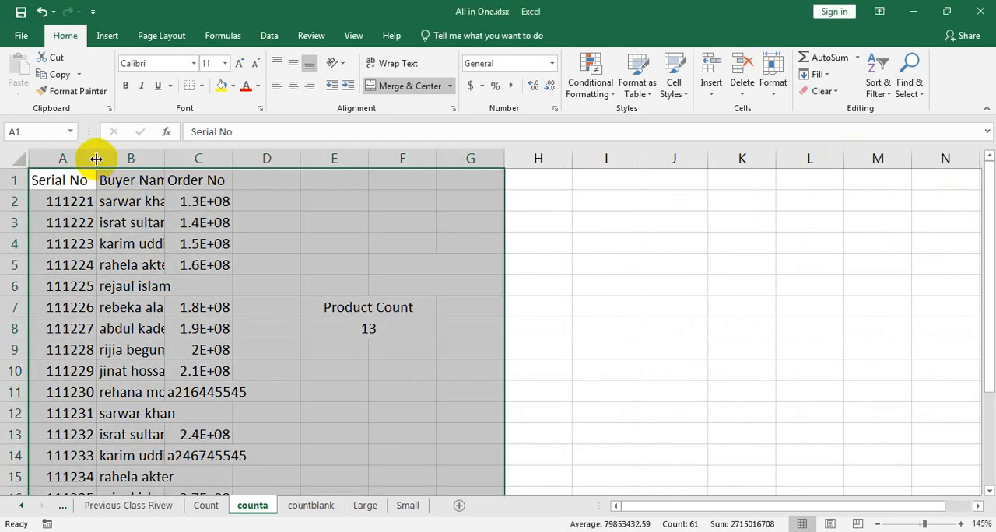
{"action": "left_click_drag", "start_coordinate": [97, 158], "coordinate": [140, 162]}
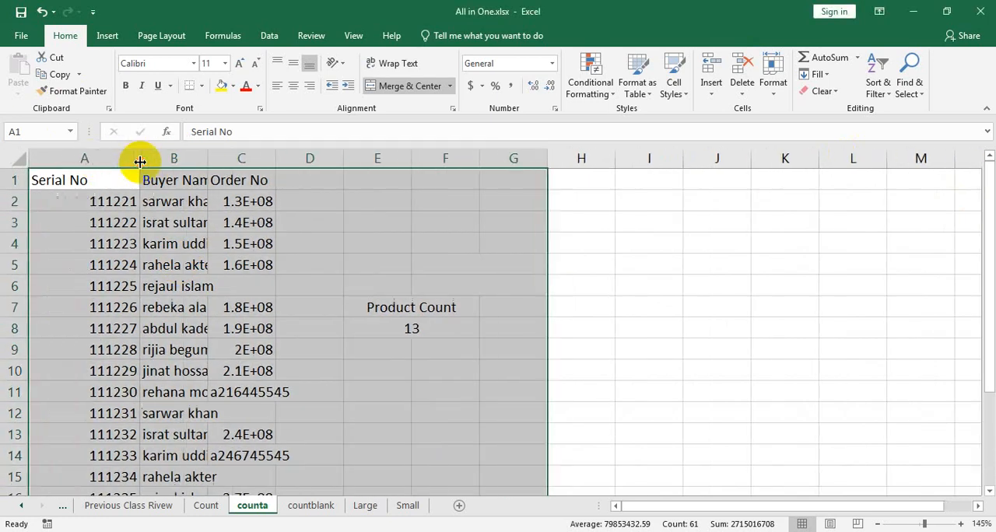
{"action": "left_click", "coordinate": [194, 178]}
{"action": "mouse_move", "coordinate": [208, 160]}
{"action": "left_mouse_down"}
{"action": "mouse_move", "coordinate": [243, 168]}
{"action": "mouse_move", "coordinate": [205, 157]}
{"action": "left_mouse_up"}
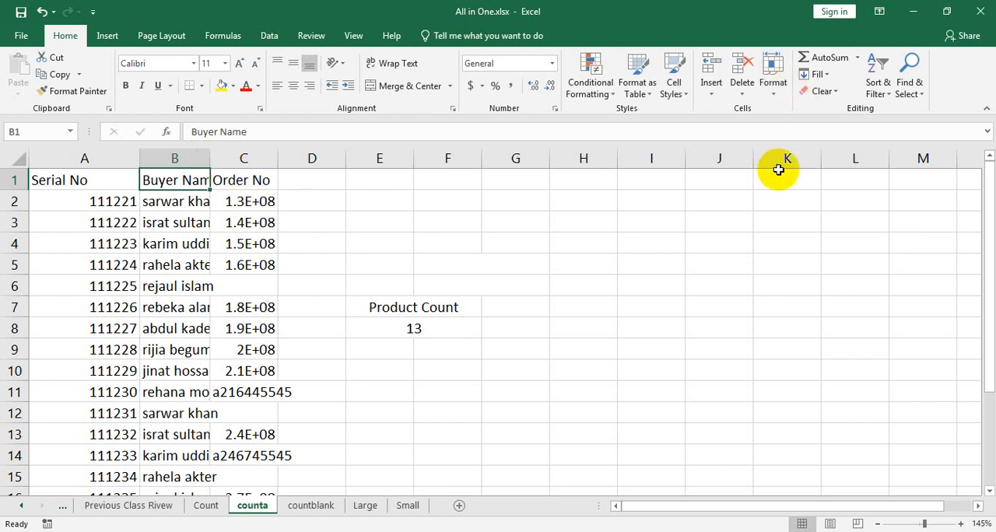
- Copy a screenshot of the cell insert, delete and format commands to the clipboard
{"action": "key", "text": "Print"}
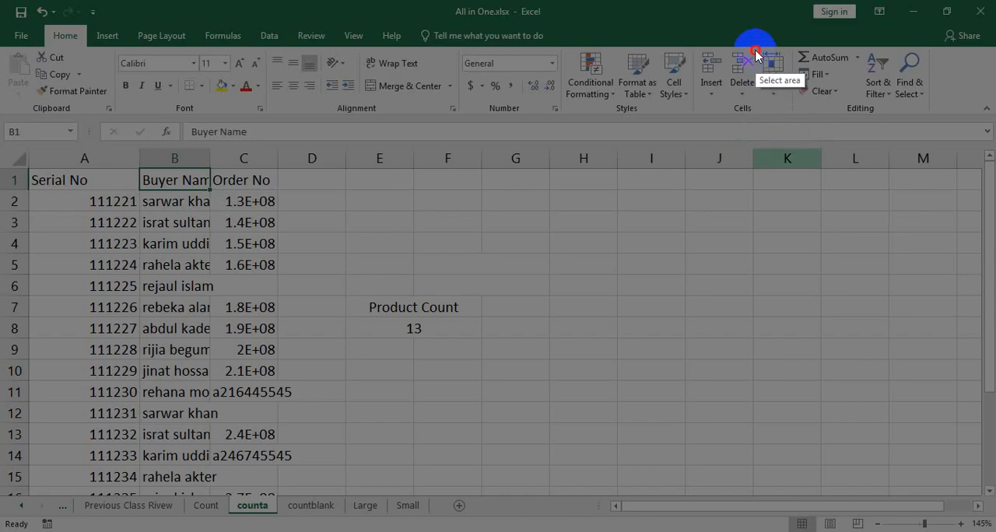
{"action": "left_click_drag", "start_coordinate": [754, 47], "coordinate": [796, 108]}
{"action": "key", "text": "ctrl+c"}
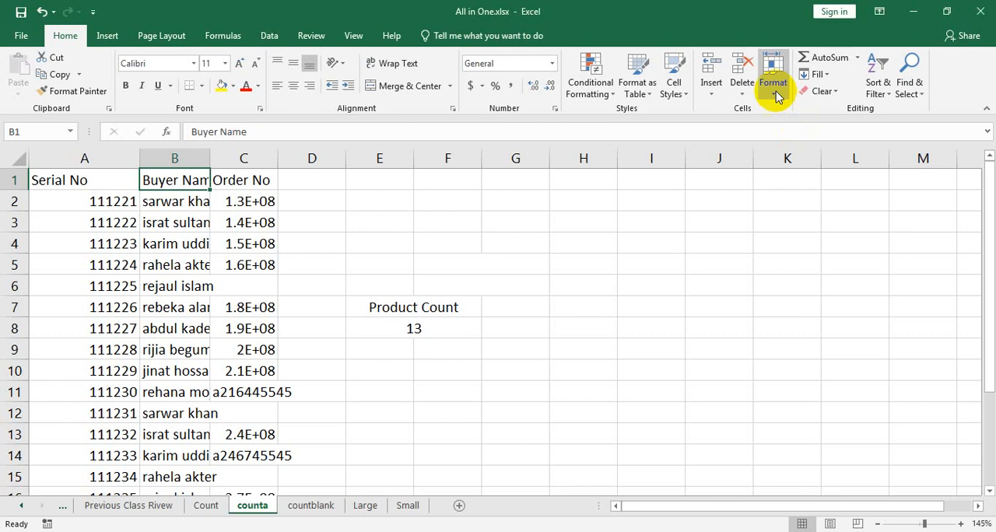
- Set the Buyer Name column's width to 15, and widen it somewhat further by hand
{"action": "left_click", "coordinate": [773, 85]}
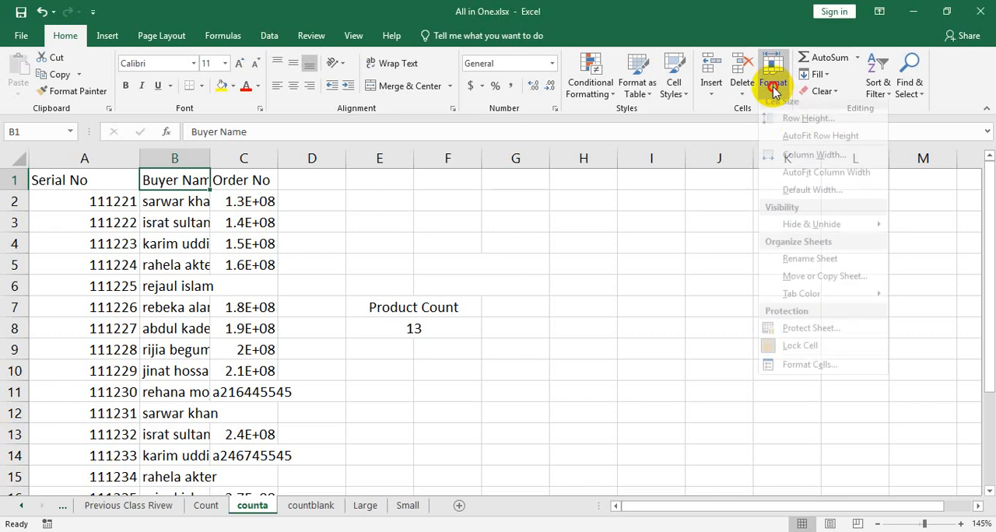
{"action": "left_click", "coordinate": [815, 164]}
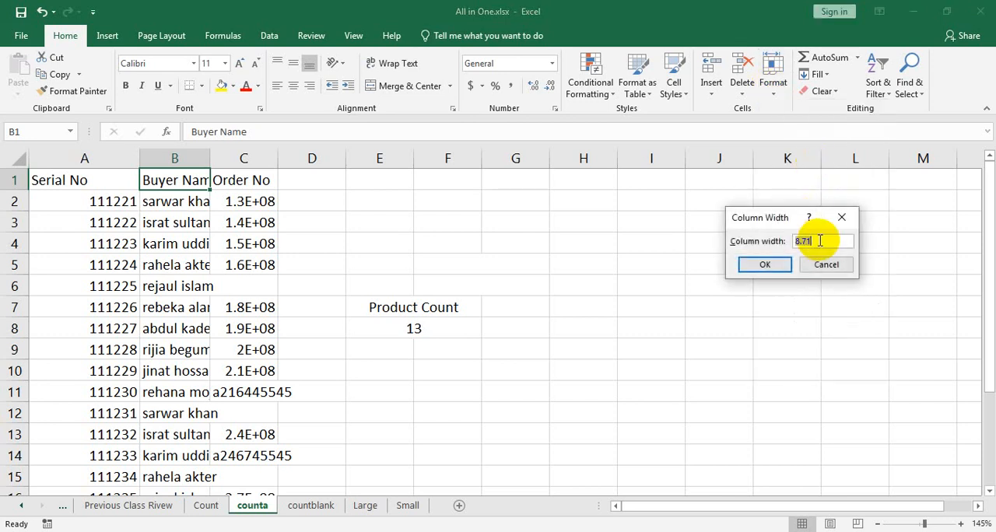
{"action": "type", "text": "15"}
{"action": "left_click", "coordinate": [781, 266]}
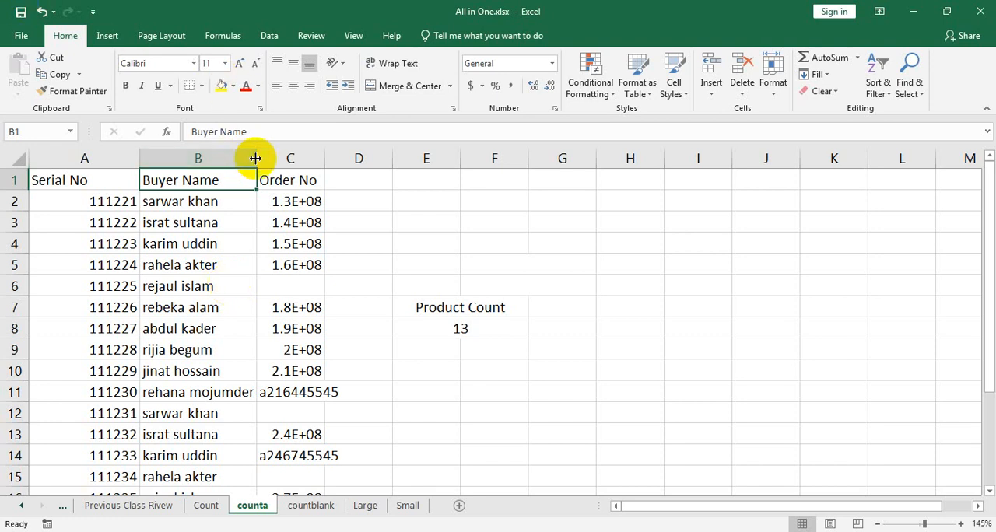
{"action": "left_click_drag", "start_coordinate": [255, 158], "coordinate": [300, 158]}
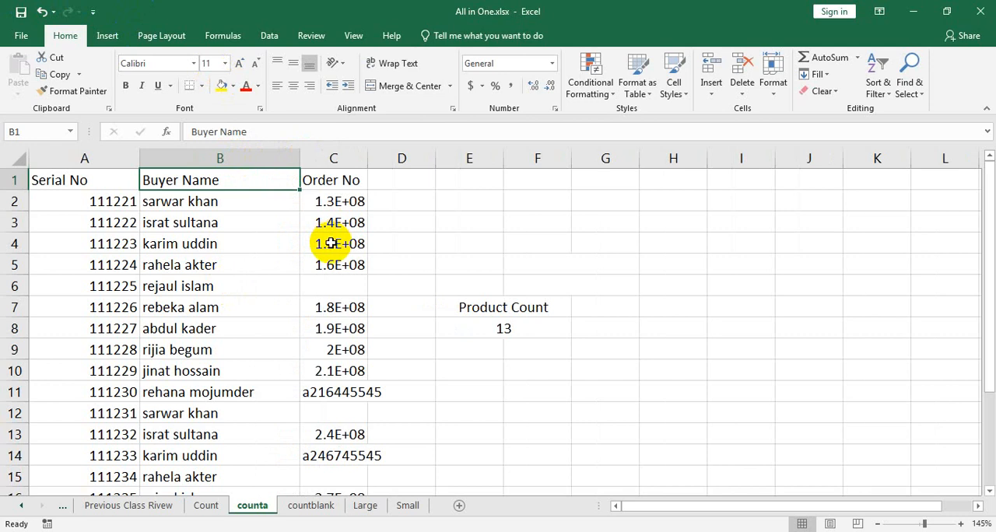
- AutoFit the width of the Order No column C to its contents
{"action": "left_click", "coordinate": [350, 159]}
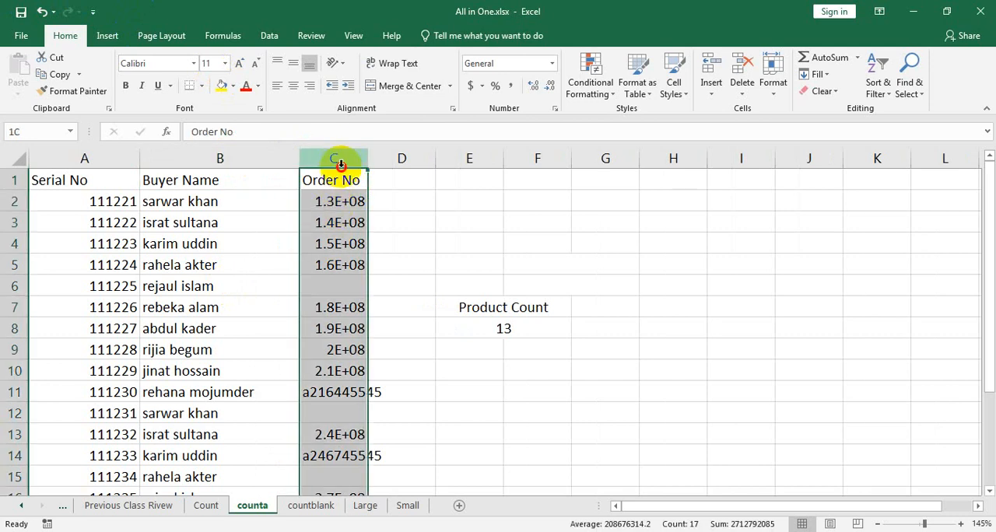
{"action": "left_click", "coordinate": [773, 78]}
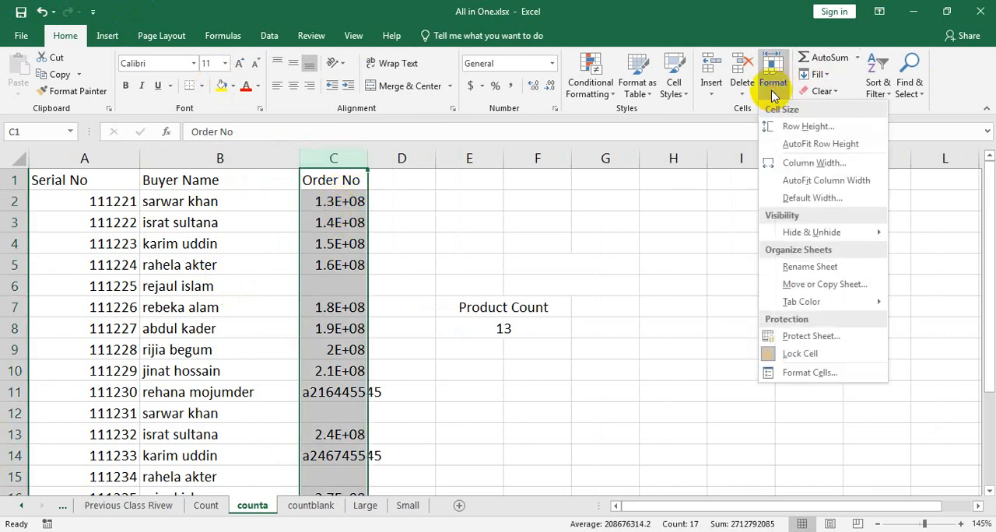
{"action": "left_click", "coordinate": [824, 181]}
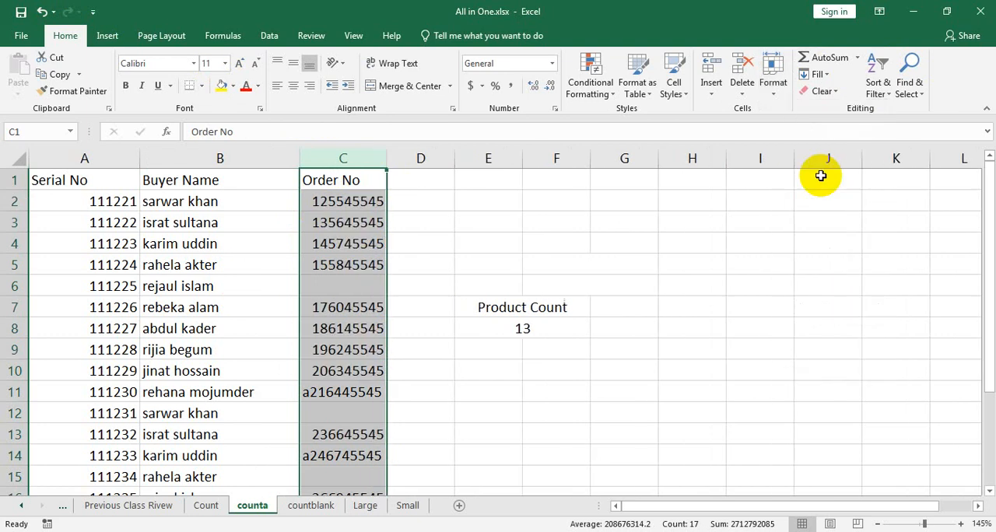
- Check the worksheet's default column width setting and keep it
{"action": "left_click", "coordinate": [774, 78]}
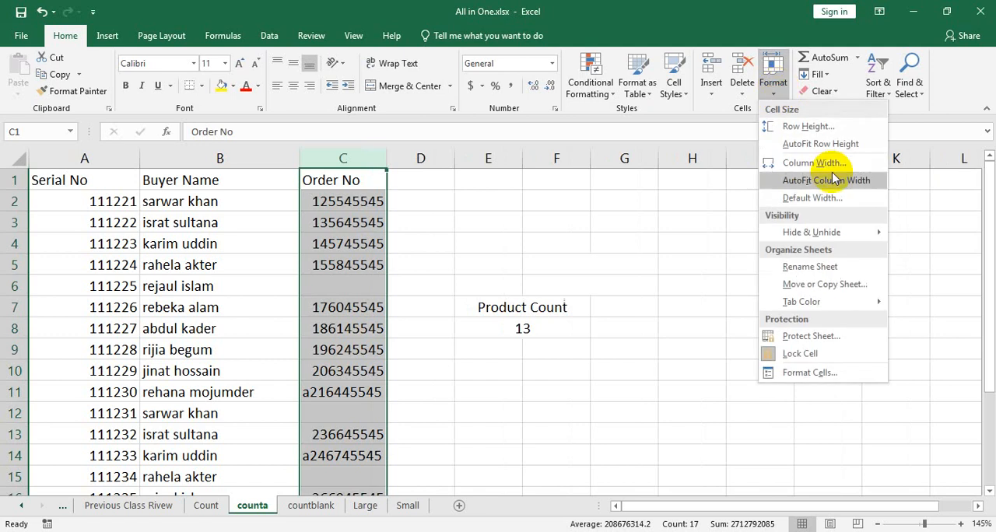
{"action": "left_click", "coordinate": [822, 197]}
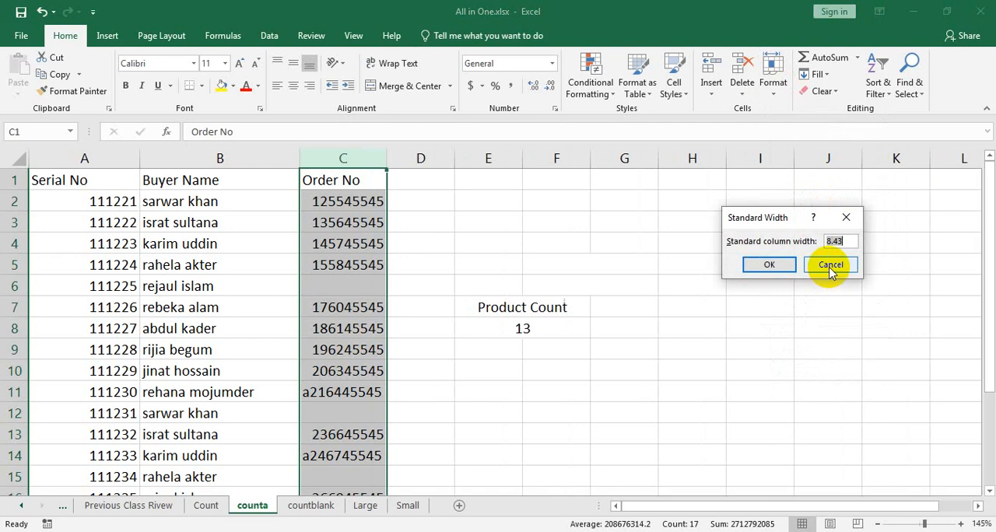
{"action": "left_click", "coordinate": [755, 269]}
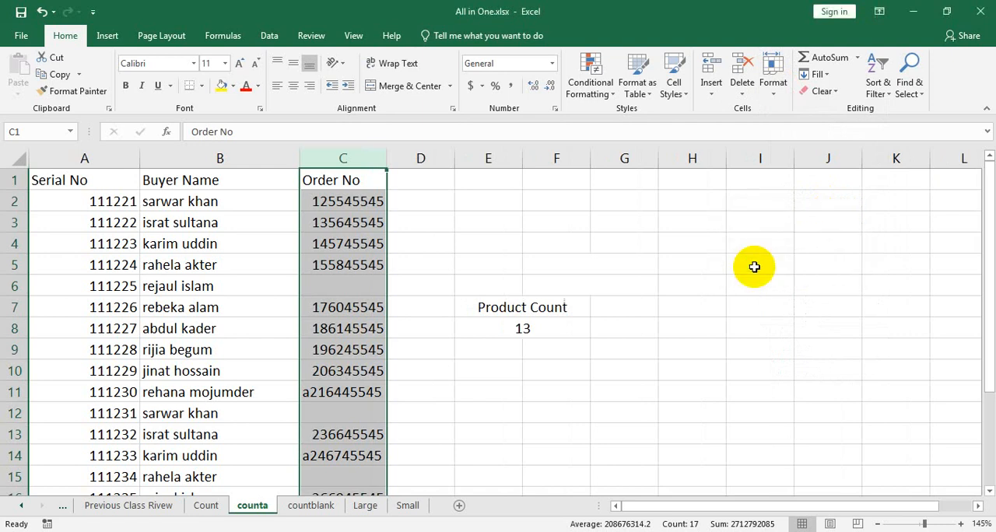
- Set the width of the Order No column C to 20
{"action": "left_click", "coordinate": [774, 69]}
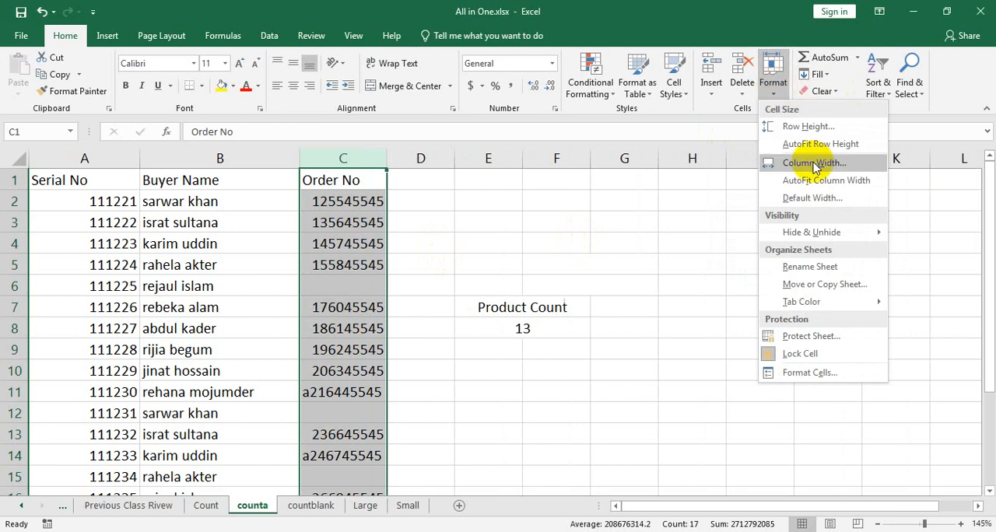
{"action": "left_click", "coordinate": [823, 165]}
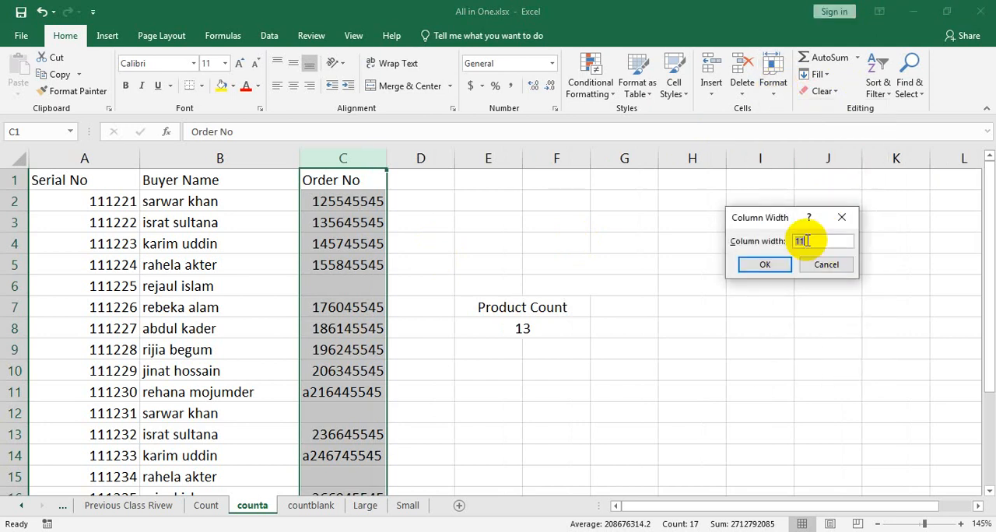
{"action": "type", "text": "20"}
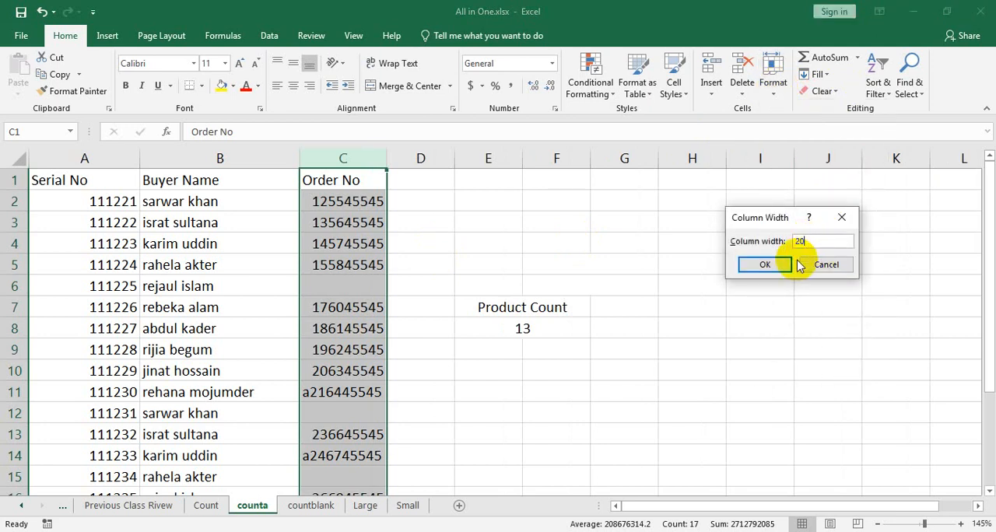
{"action": "left_click", "coordinate": [779, 265]}
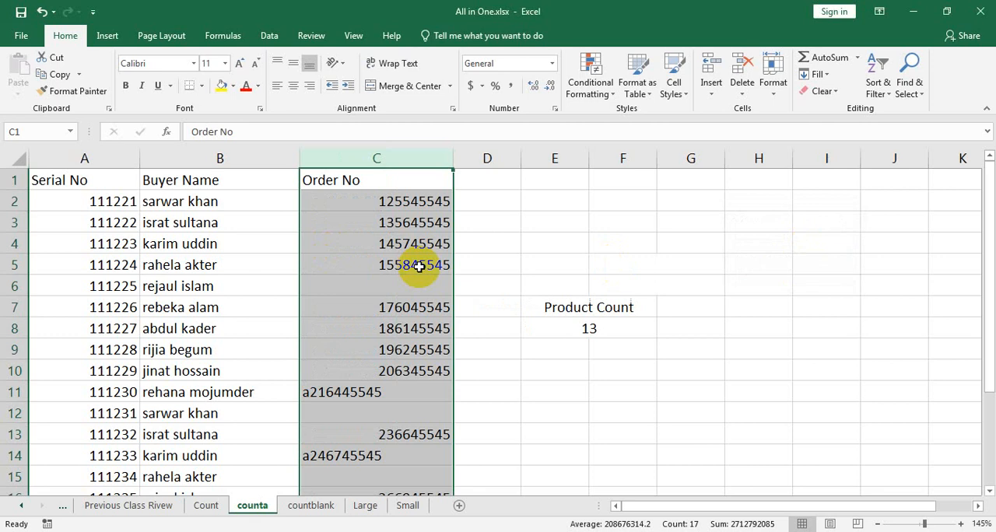
- Change the heading in E7 to "Product Count with text" and widen column F so the heading fits
{"action": "left_click", "coordinate": [572, 311]}
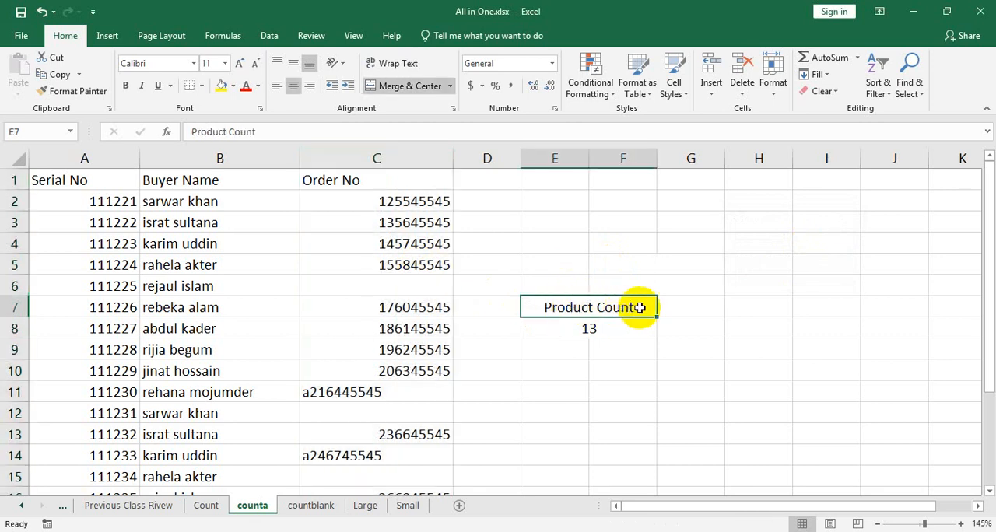
{"action": "double_click", "coordinate": [640, 308]}
{"action": "type", "text": "wit"}
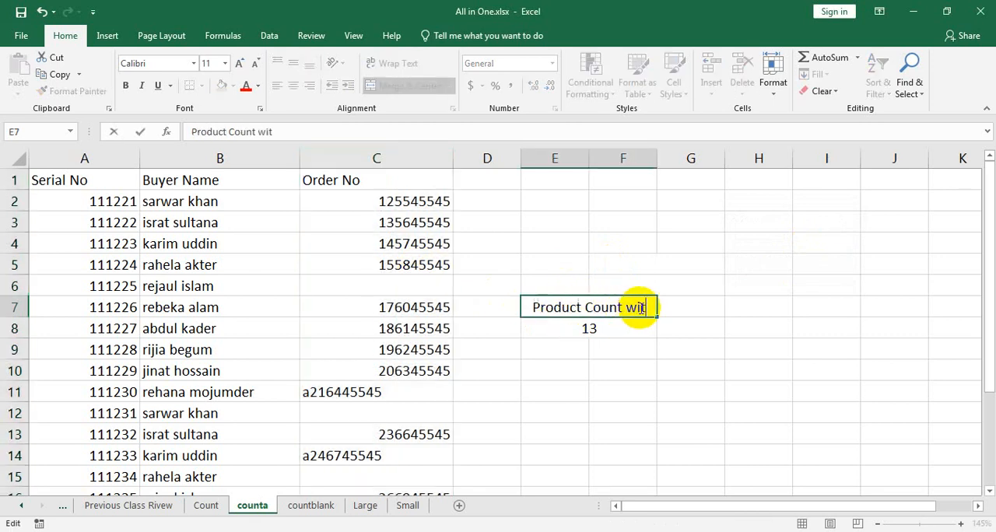
{"action": "type", "text": "h tex"}
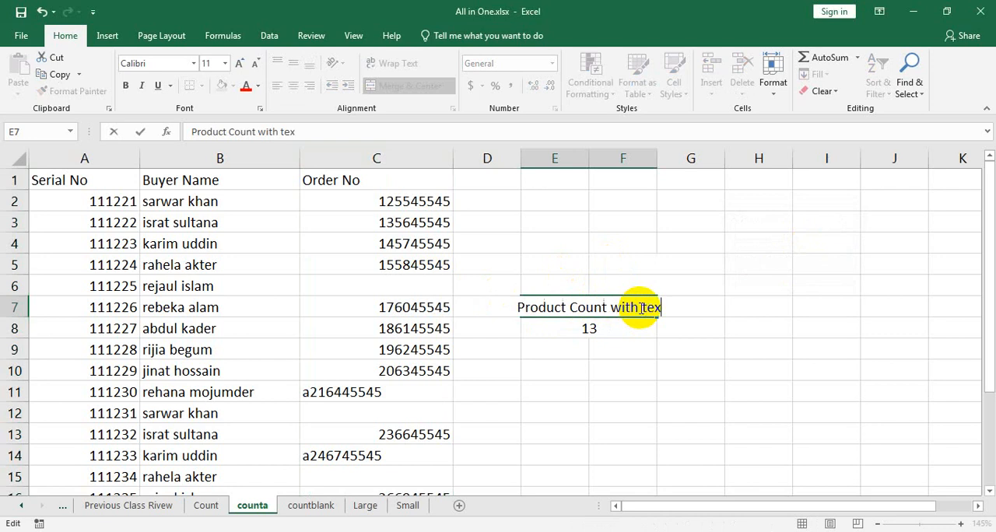
{"action": "type", "text": "t"}
{"action": "left_click", "coordinate": [632, 352]}
{"action": "left_click_drag", "start_coordinate": [652, 167], "coordinate": [720, 165]}
- Replace the count formula in E8 with =COUNTA(C2:C21) to count all non-empty order numbers
{"action": "left_click", "coordinate": [634, 333]}
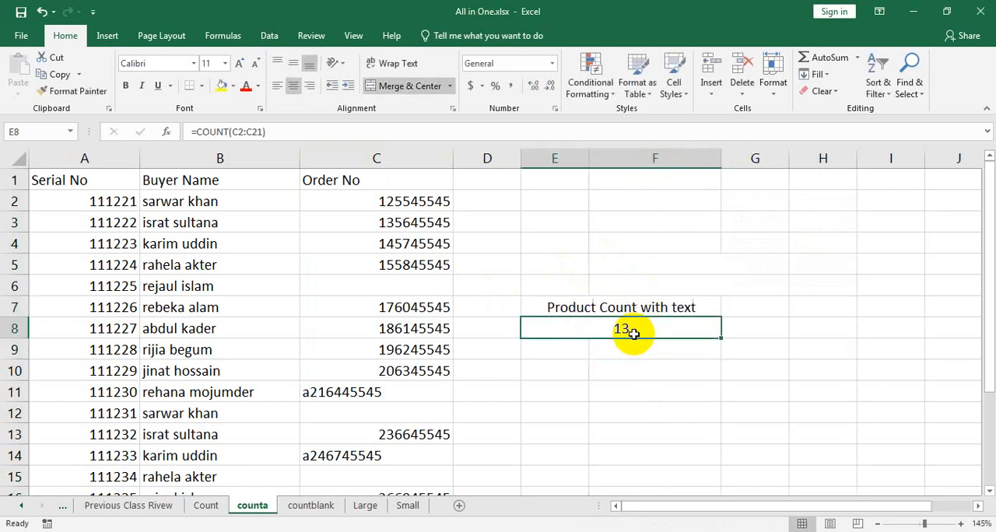
{"action": "key", "text": "Delete"}
{"action": "type", "text": "=c"}
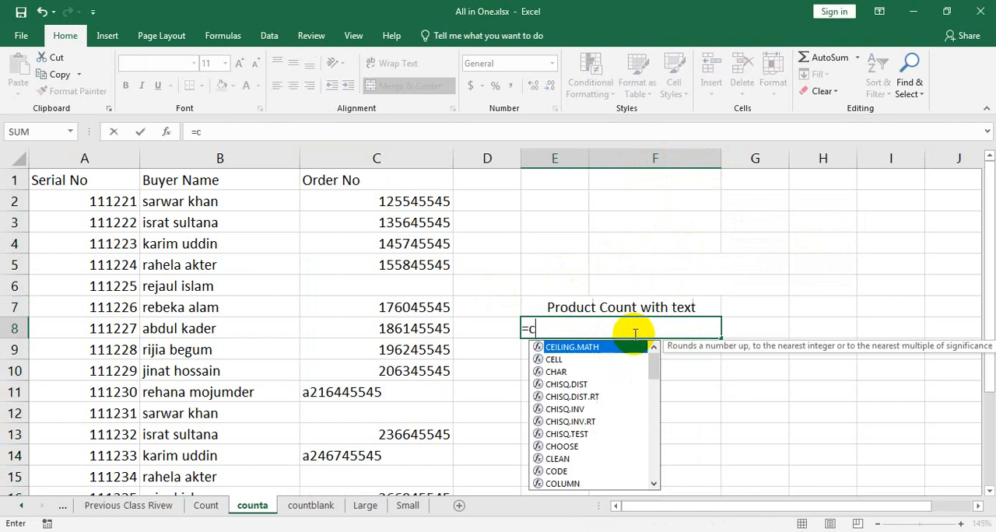
{"action": "type", "text": "ounta"}
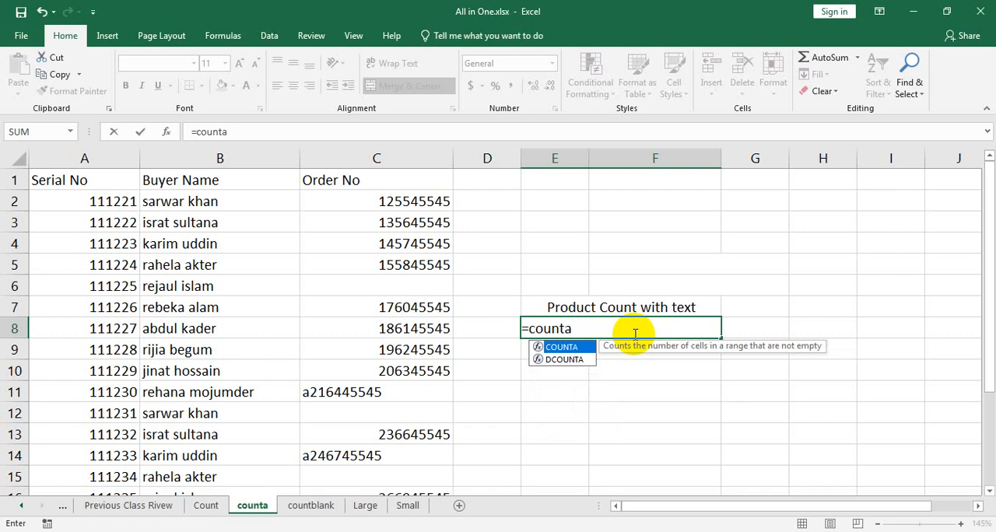
{"action": "type", "text": "("}
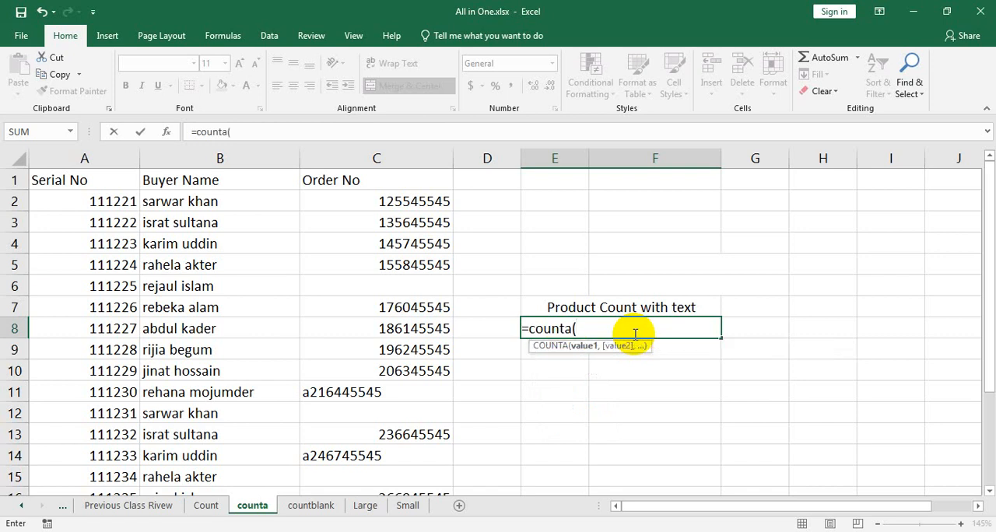
{"action": "left_click_drag", "start_coordinate": [376, 199], "coordinate": [405, 306]}
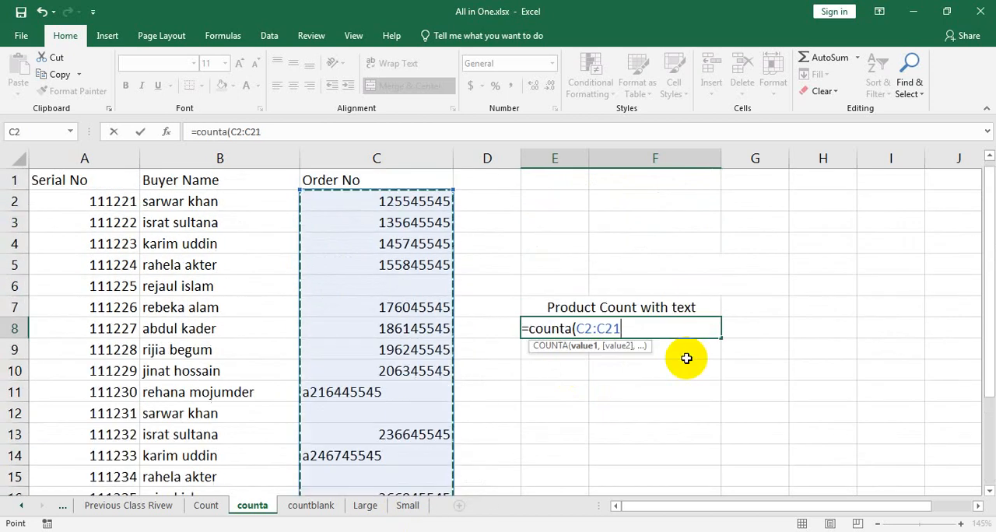
{"action": "type", "text": ")"}
{"action": "key", "text": "Return"}
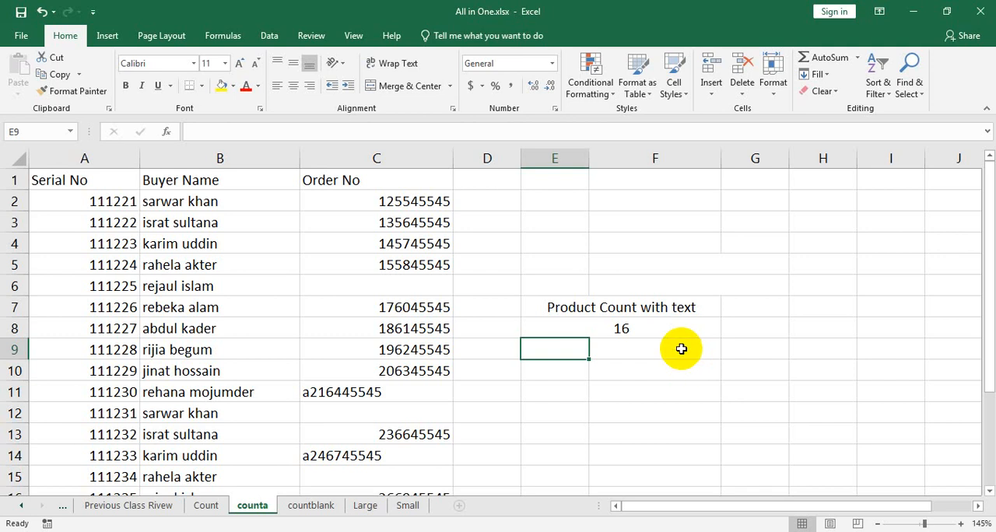
- Look through the order data and review the COUNTA formula in E8
{"action": "scroll", "coordinate": [669, 350], "scroll_direction": "down", "scroll_amount": 2}
{"action": "scroll", "coordinate": [670, 349], "scroll_direction": "up", "scroll_amount": 2}
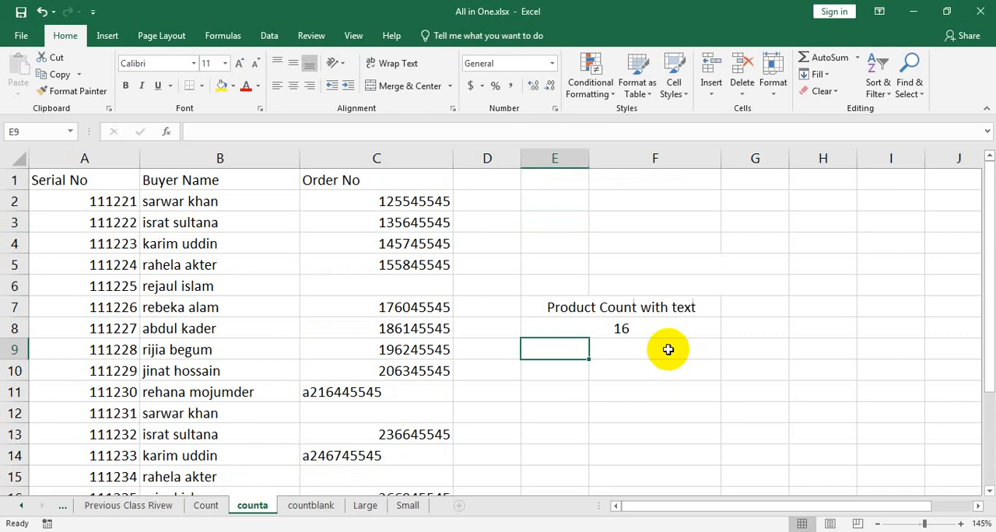
{"action": "left_click", "coordinate": [620, 328]}
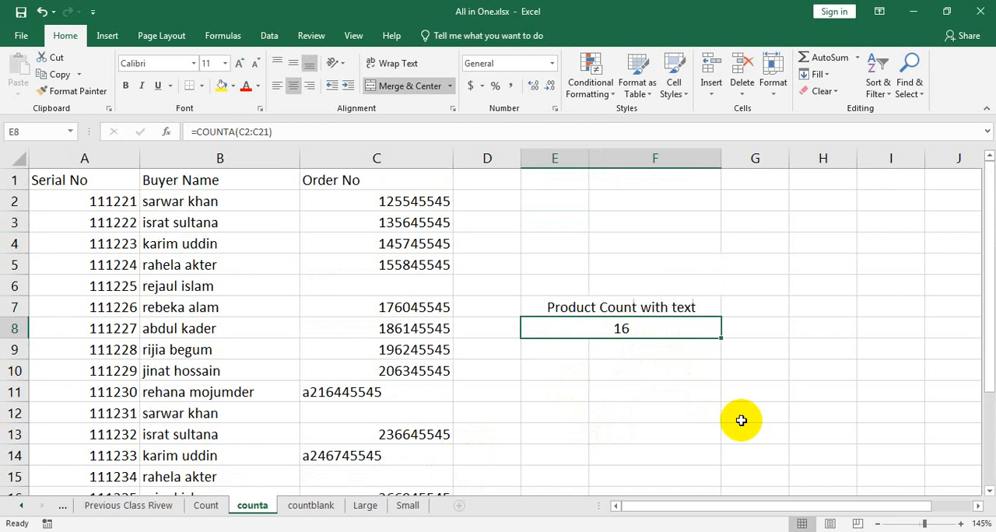
- Insert a blank sheet row above the table's header row
{"action": "left_click", "coordinate": [441, 184]}
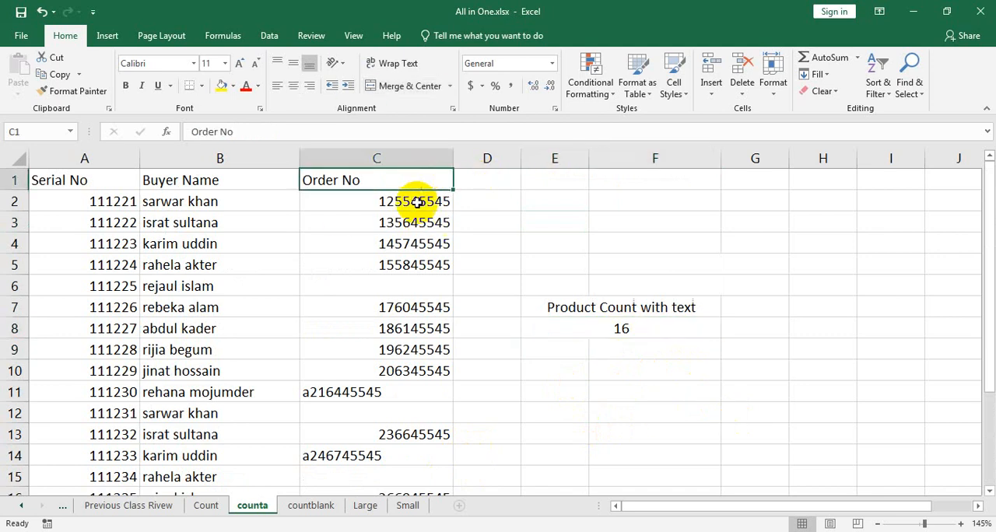
{"action": "left_click", "coordinate": [705, 94]}
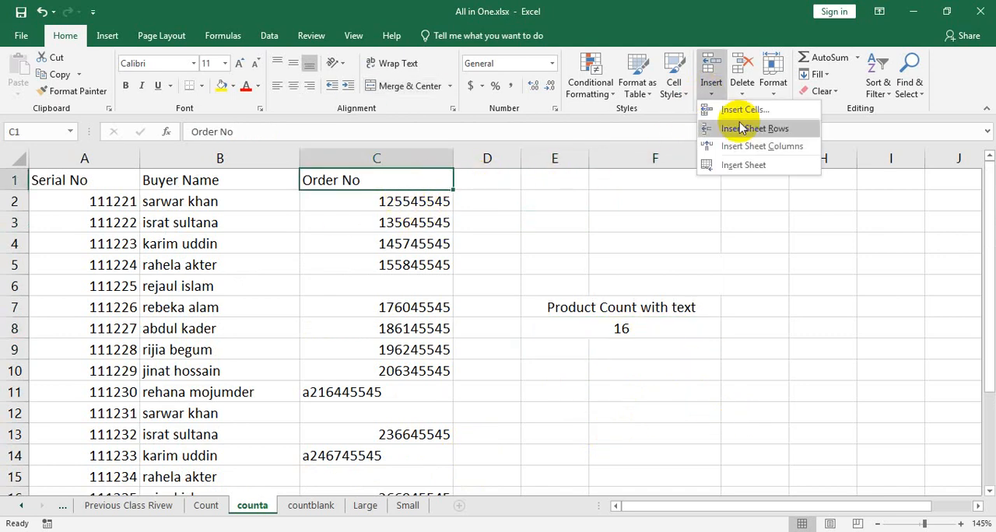
{"action": "left_click", "coordinate": [747, 127]}
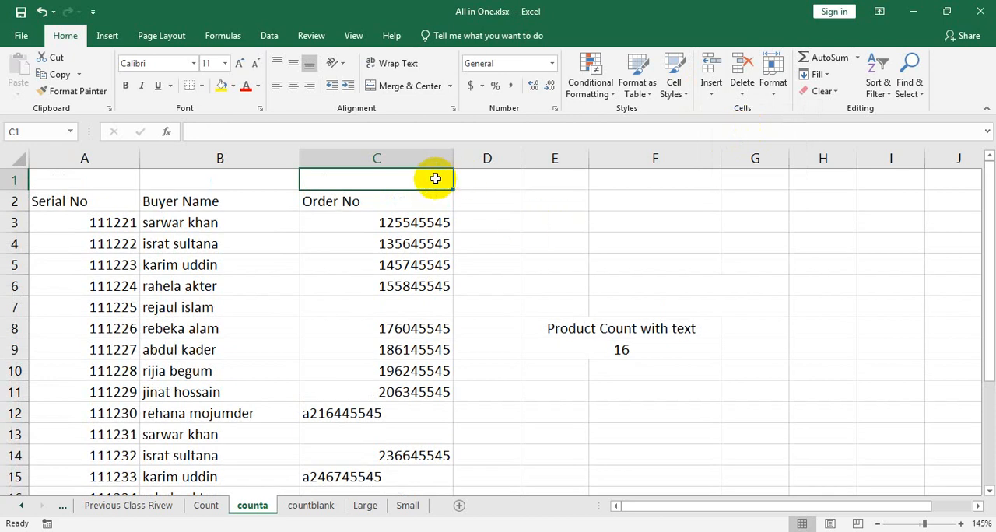
- Merge and center A1:C1 above the table on the counta sheet and enter the title "CountA Function"
{"action": "left_click_drag", "start_coordinate": [436, 178], "coordinate": [374, 178]}
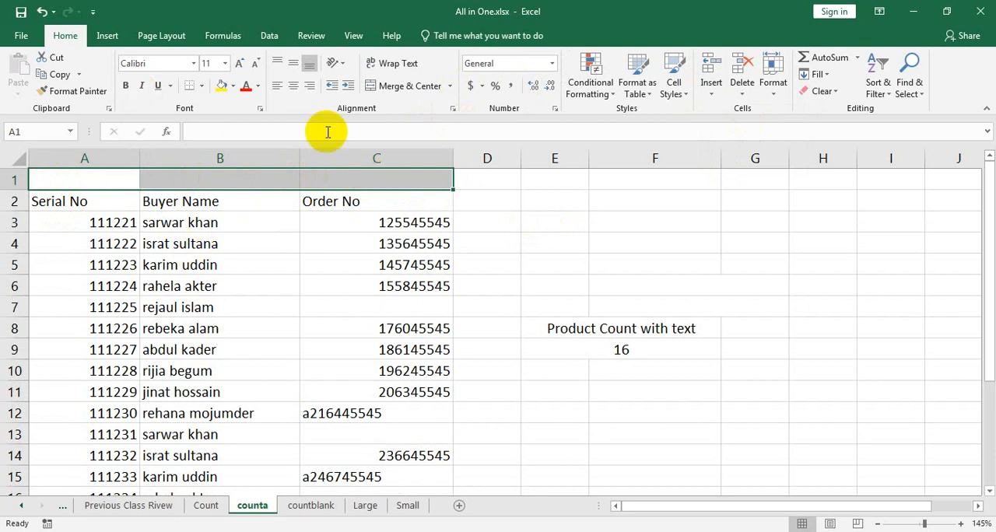
{"action": "left_click", "coordinate": [394, 86]}
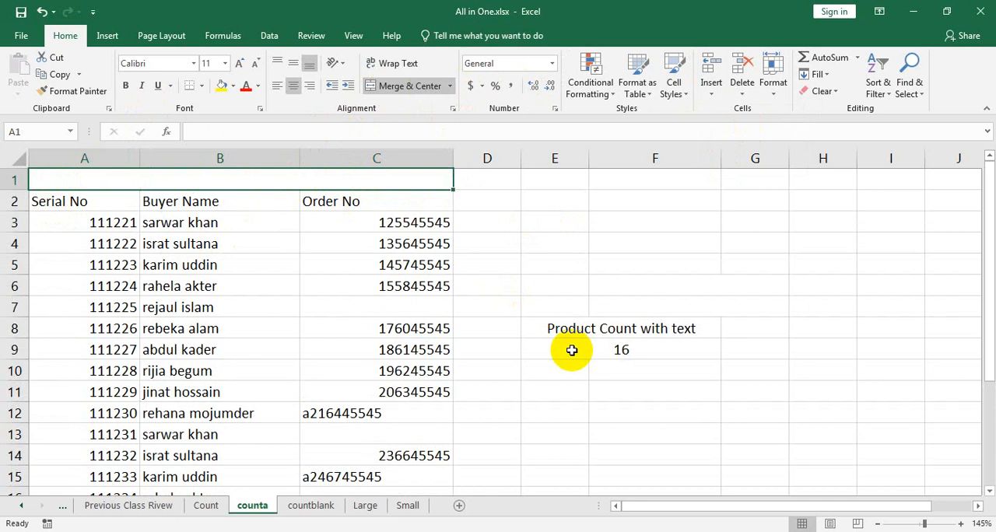
{"action": "type", "text": "C"}
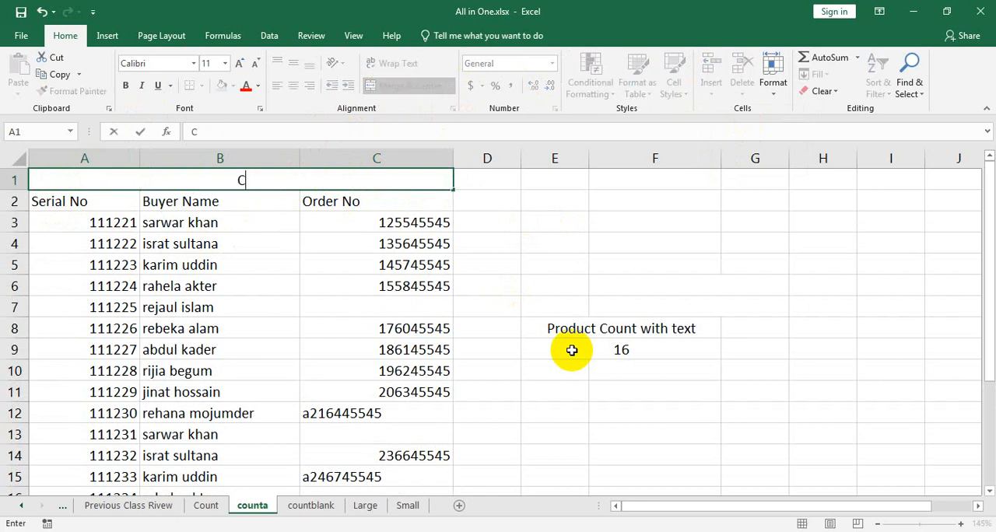
{"action": "type", "text": "ountA Function"}
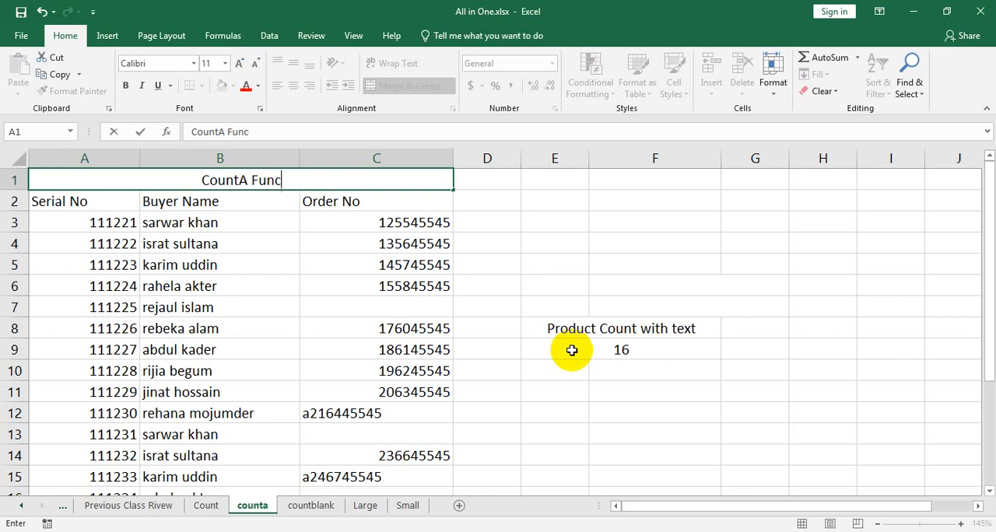
- Insert a blank sheet row above the table's header row on the Count sheet
{"action": "left_click", "coordinate": [206, 506]}
{"action": "left_click", "coordinate": [418, 178]}
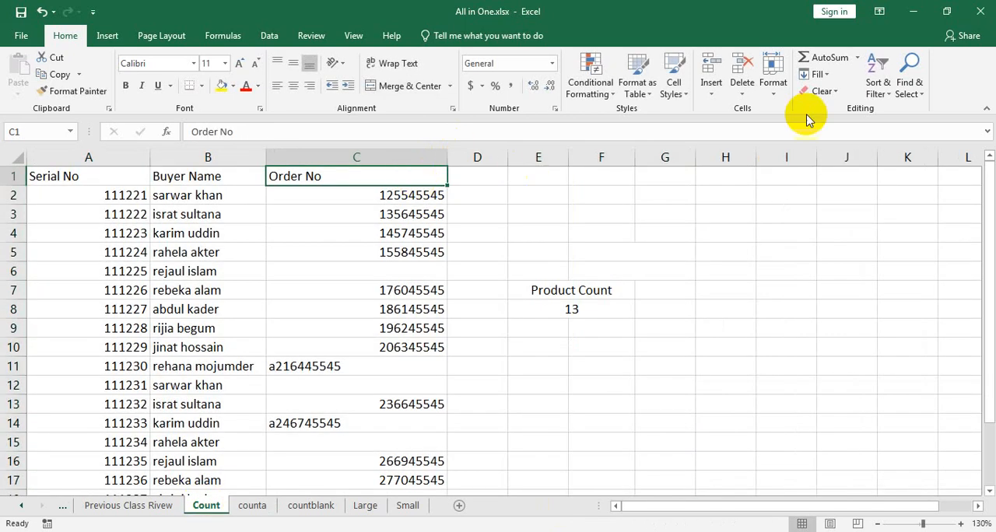
{"action": "left_click", "coordinate": [711, 87]}
{"action": "left_click", "coordinate": [746, 137]}
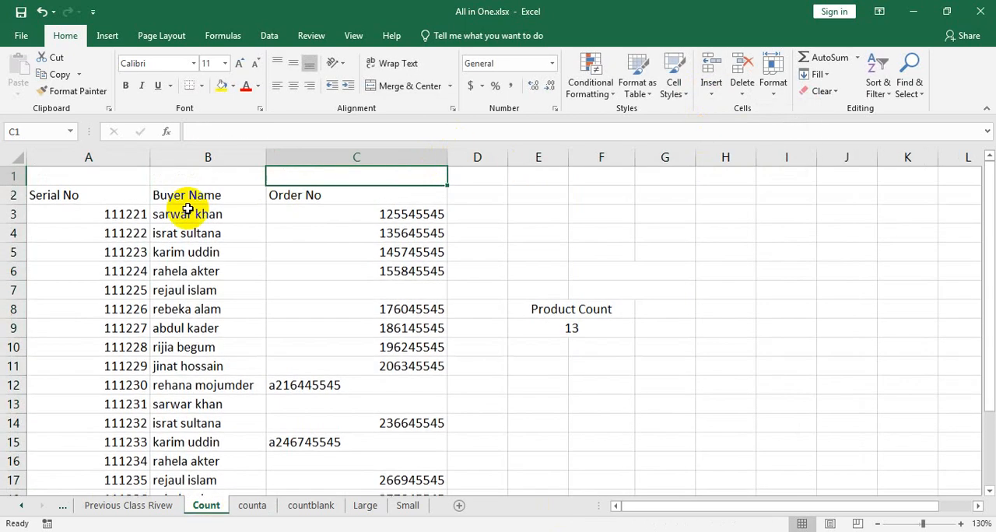
- Merge and center A1:C1 above the Count sheet's table and enter the title "Count Function"
{"action": "left_click_drag", "start_coordinate": [321, 178], "coordinate": [109, 174]}
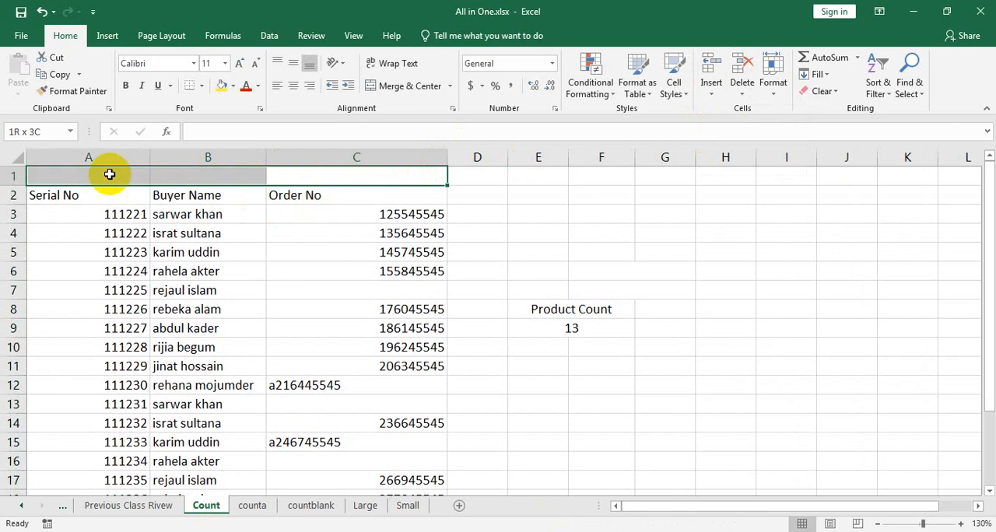
{"action": "left_click", "coordinate": [405, 85]}
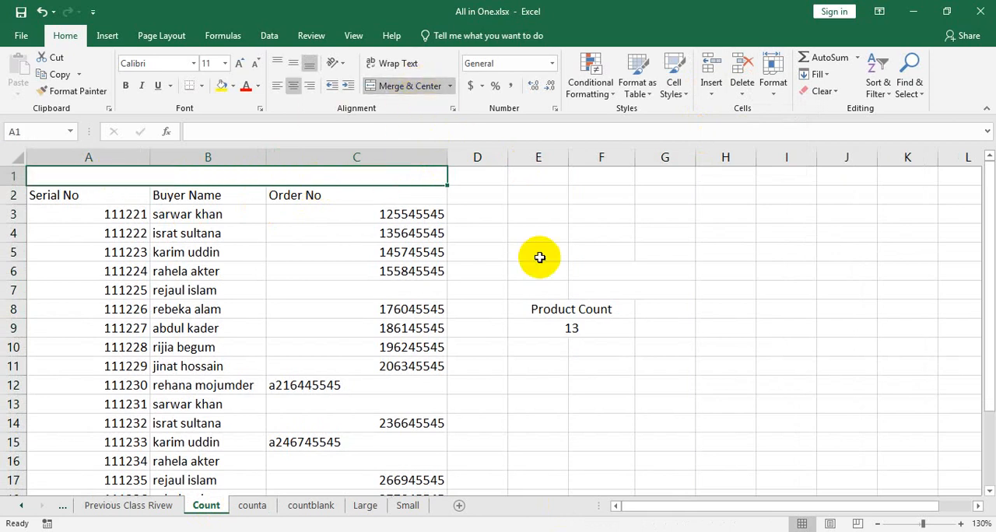
{"action": "type", "text": "Co"}
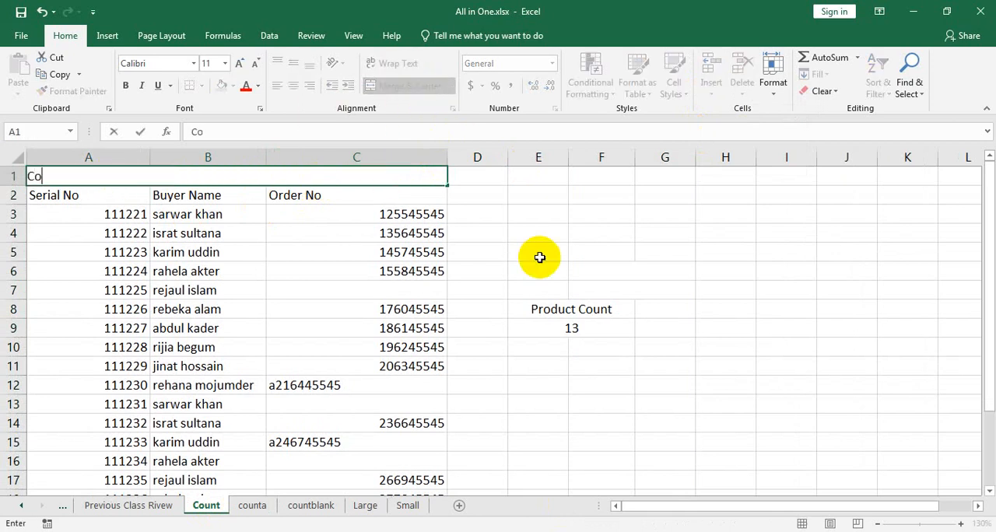
{"action": "type", "text": "unt Function"}
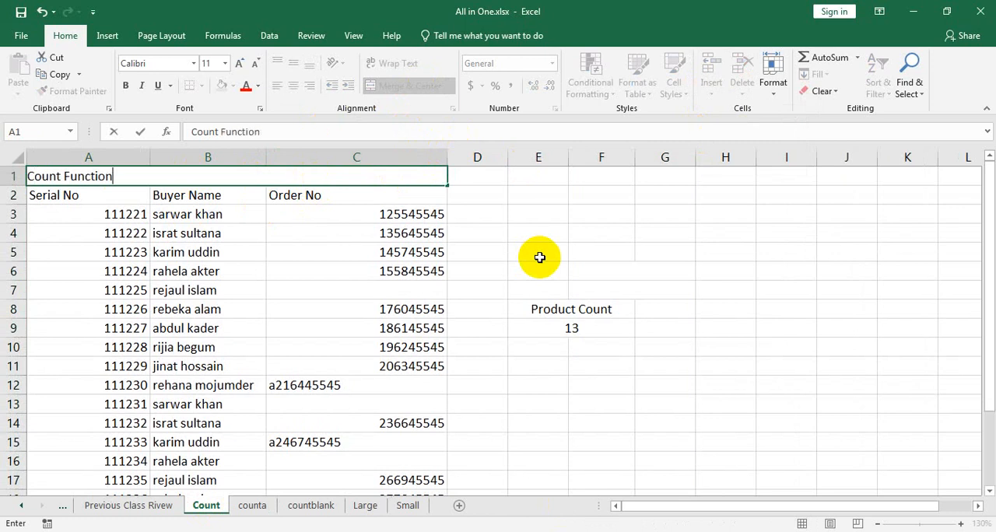
{"action": "left_click", "coordinate": [400, 347]}
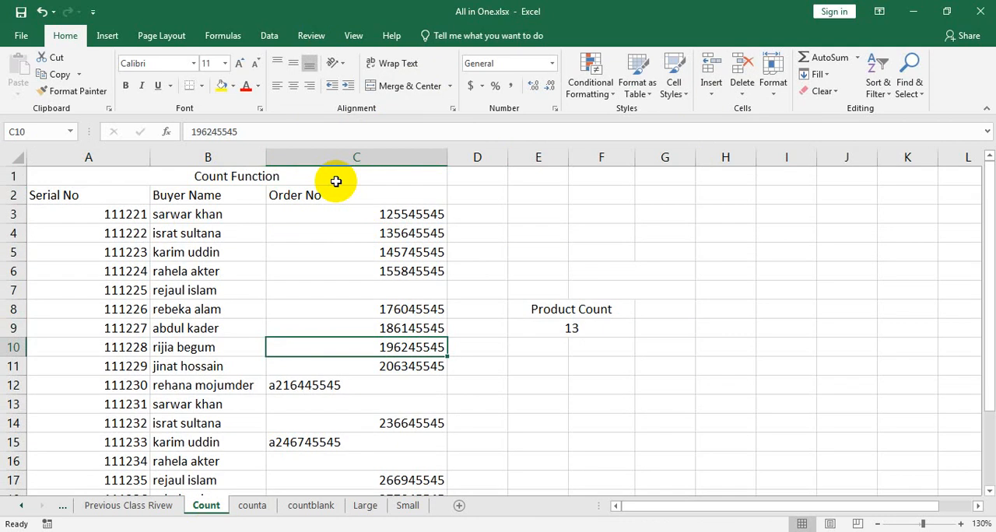
- Return to the counta sheet and look through the order numbers down to the table's end
{"action": "left_click", "coordinate": [259, 506]}
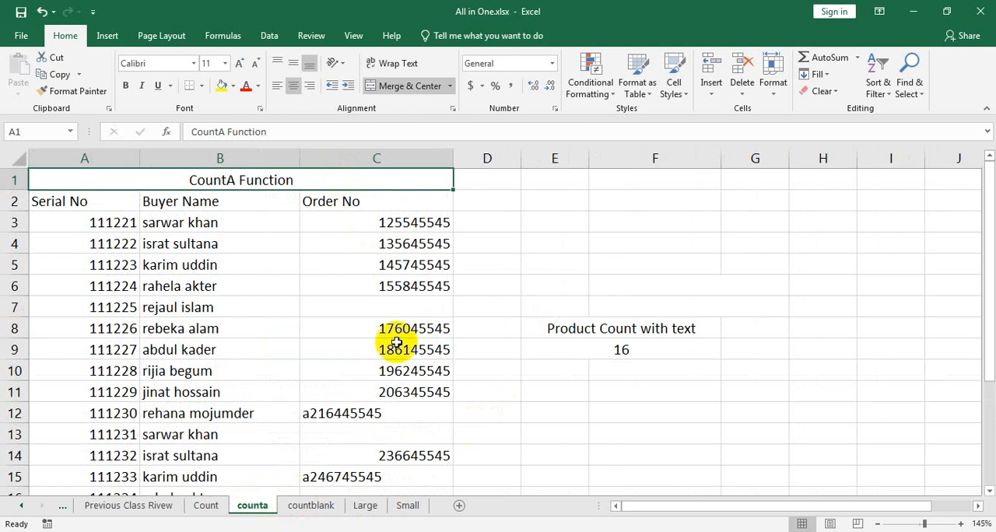
{"action": "scroll", "coordinate": [396, 343], "scroll_direction": "down", "scroll_amount": 3}
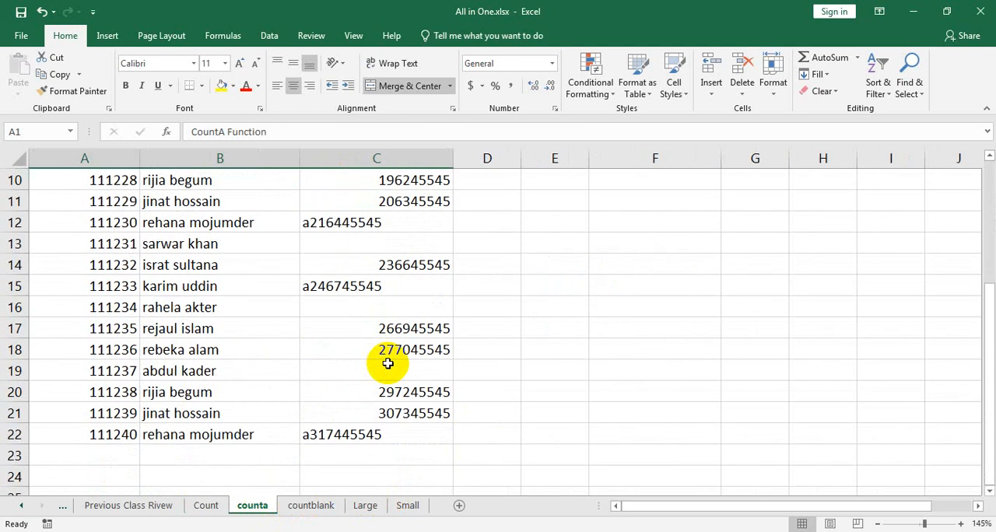